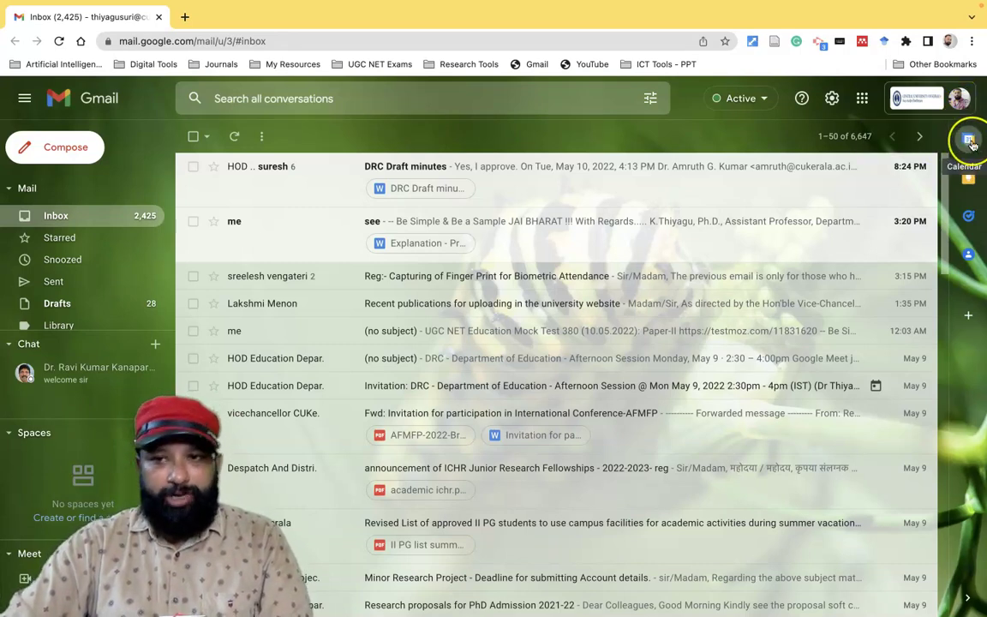
Open Google Calendar from Gmail's side panel in its own tab, showing May 10, 2022
{"action": "left_click", "coordinate": [970, 140]}
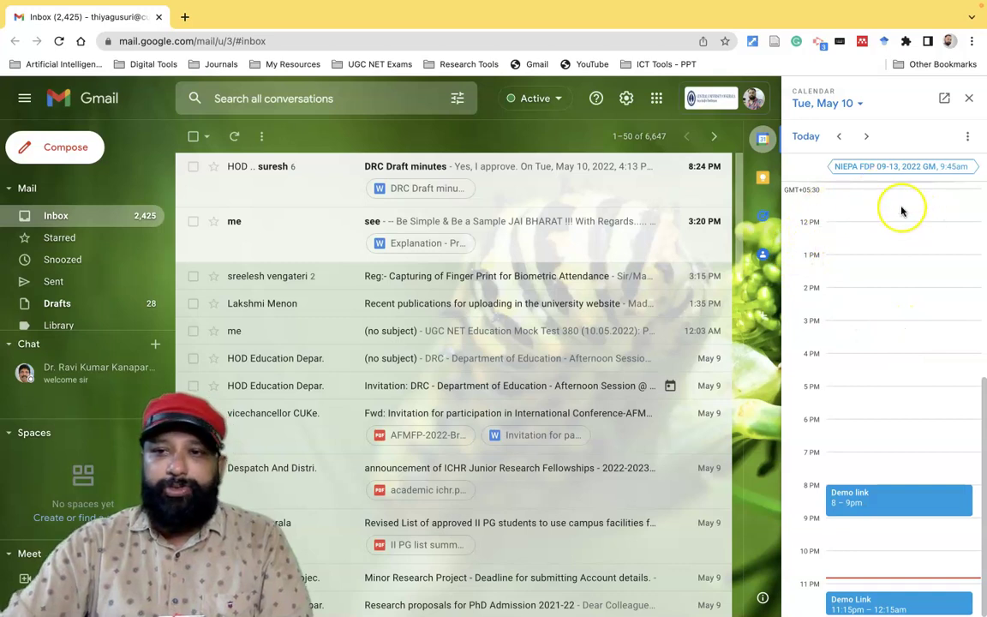
{"action": "left_click", "coordinate": [945, 99]}
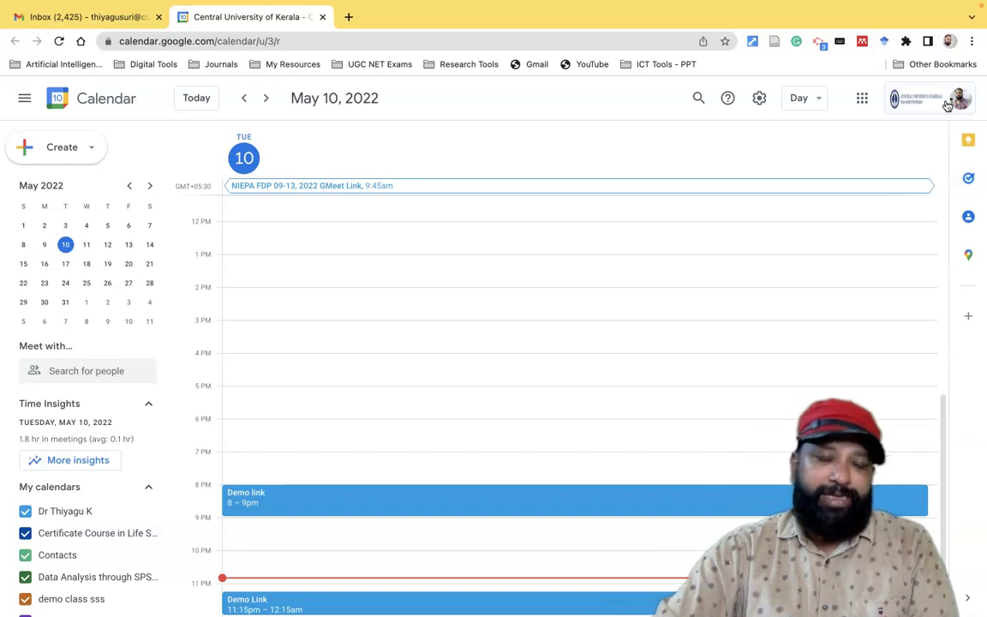
Create an event draft for May 10, 11:00pm–12:00am, briefly checking the NIEPA FDP event
{"action": "left_click", "coordinate": [77, 152]}
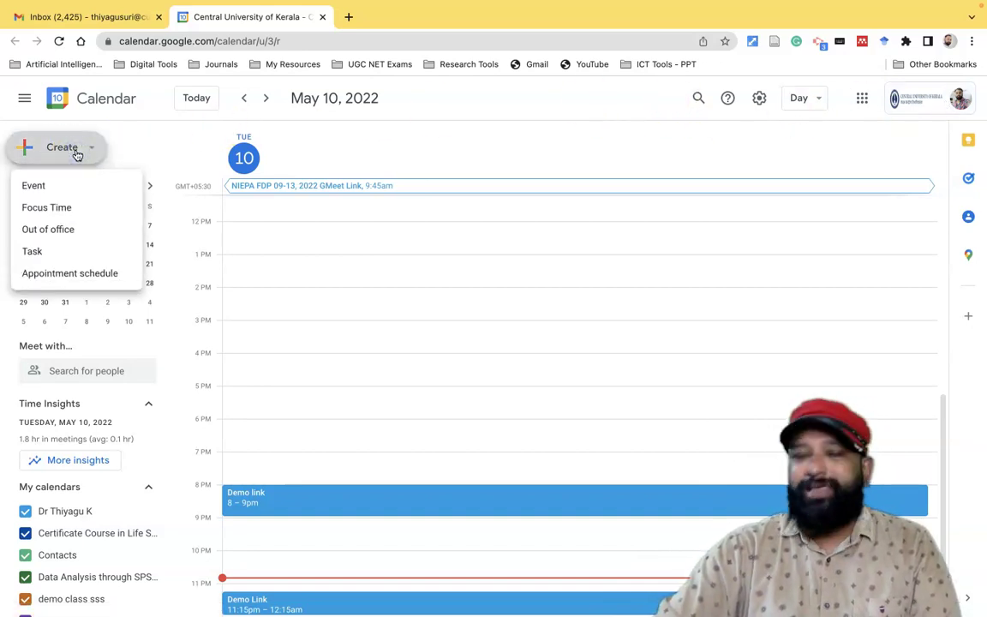
{"action": "left_click", "coordinate": [64, 184]}
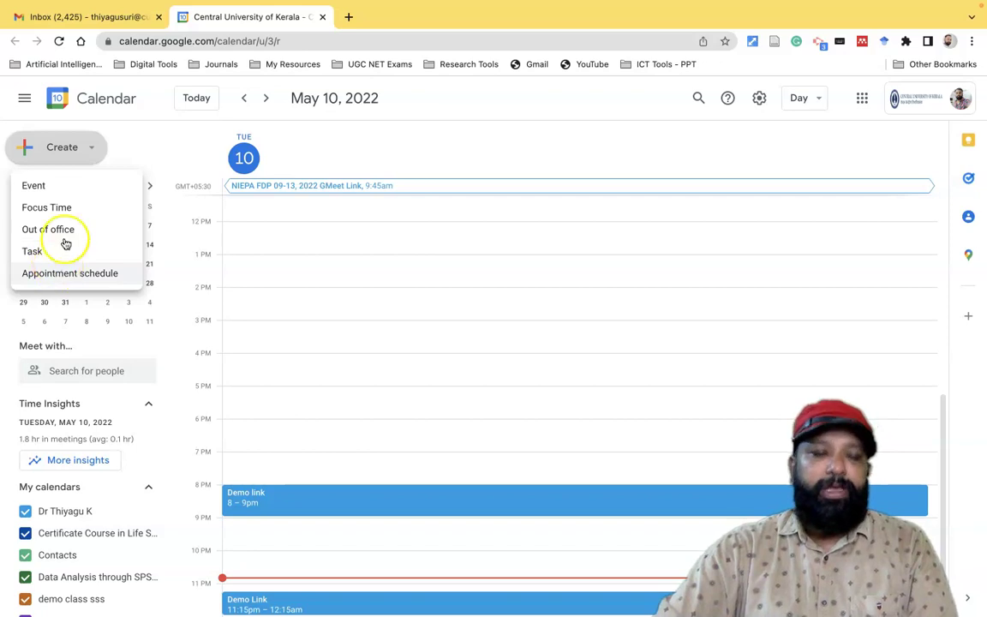
{"action": "left_click", "coordinate": [70, 193]}
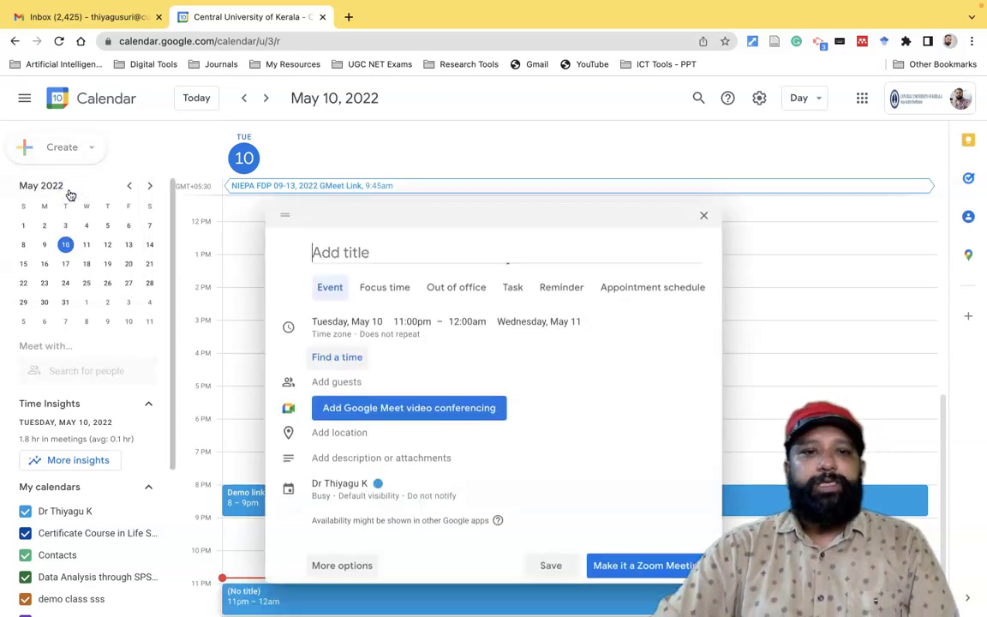
{"action": "left_click", "coordinate": [247, 188]}
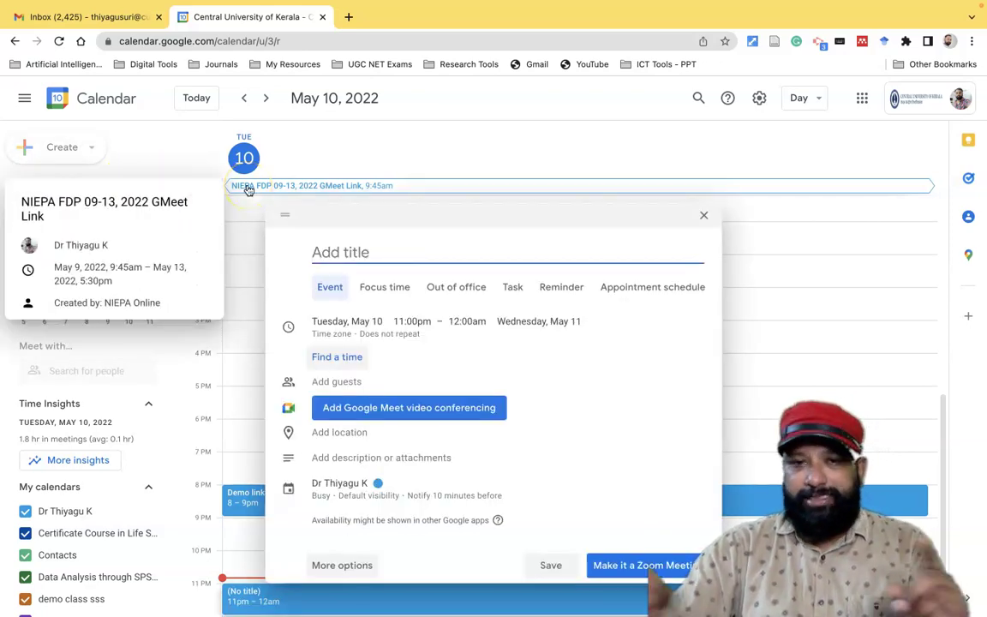
{"action": "left_click", "coordinate": [564, 224]}
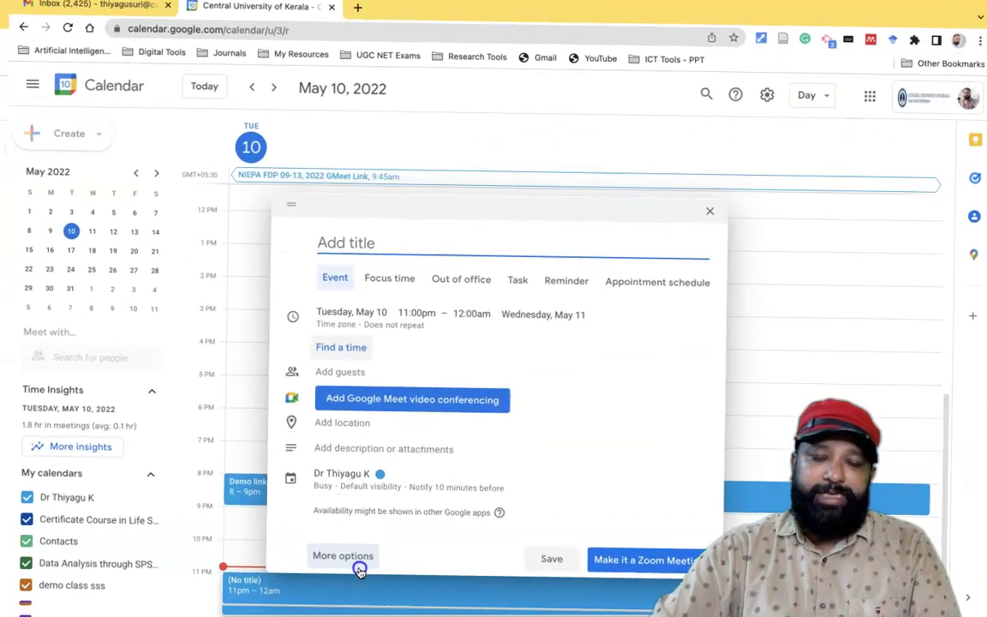
On the full editing page, title it 'Demo Event', start at 11:15pm, and add Google Meet
{"action": "left_click", "coordinate": [360, 569]}
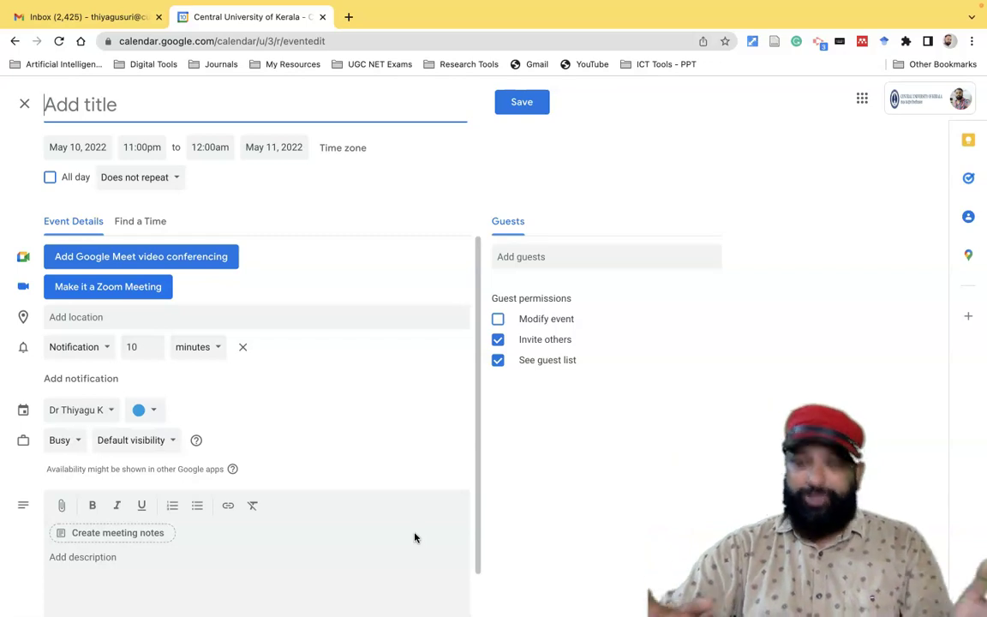
{"action": "left_click", "coordinate": [92, 107]}
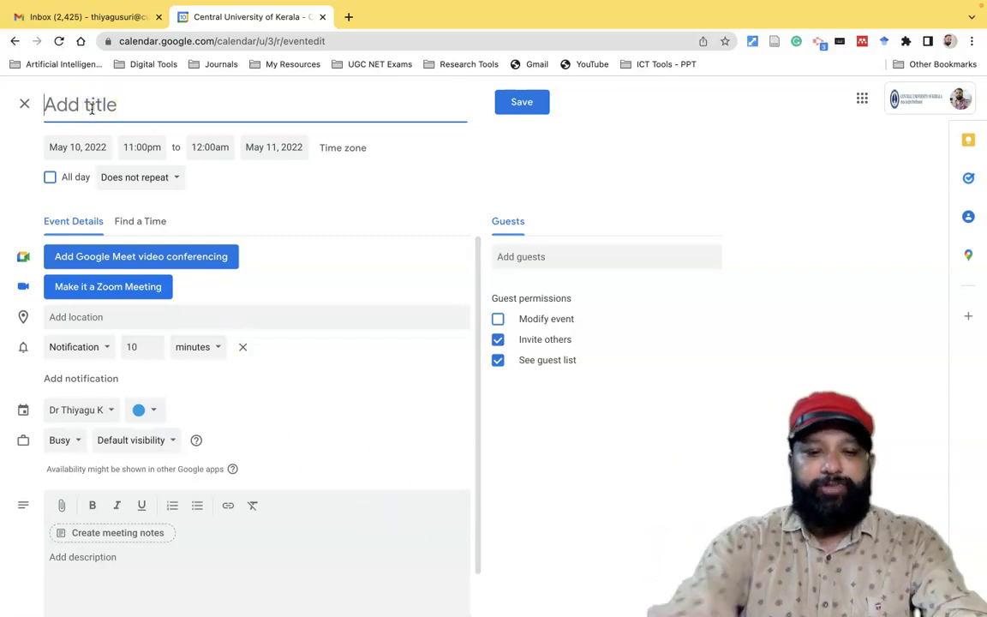
{"action": "type", "text": "Demo Event"}
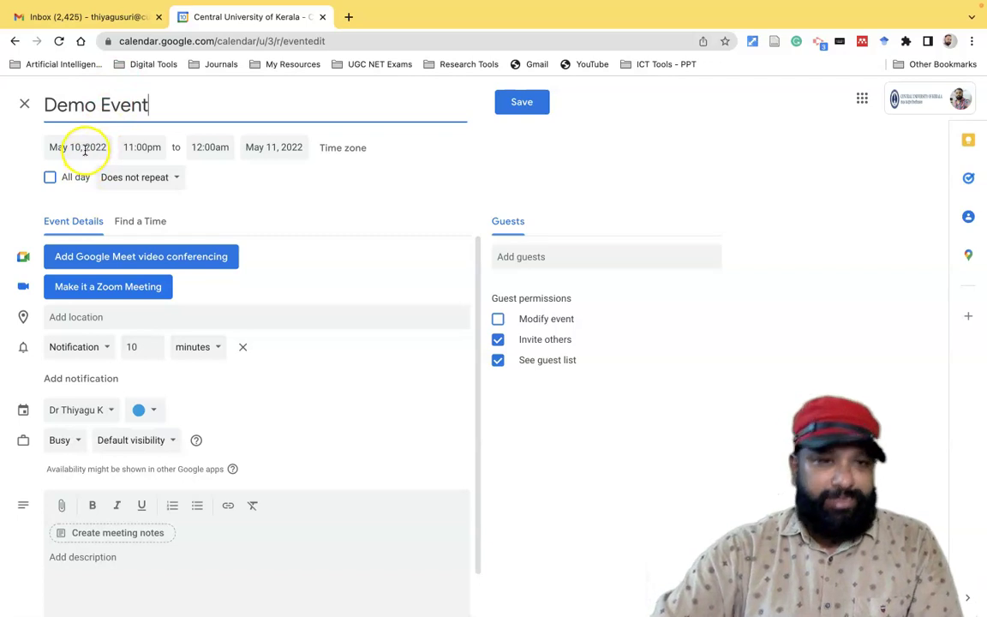
{"action": "left_click", "coordinate": [142, 147]}
{"action": "left_click", "coordinate": [144, 197]}
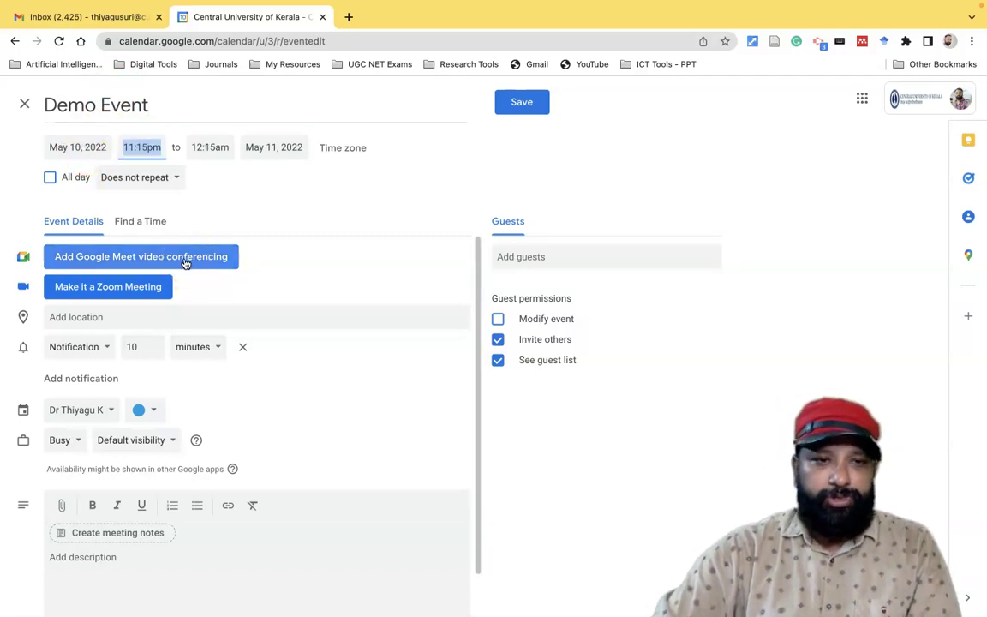
{"action": "left_click", "coordinate": [185, 259]}
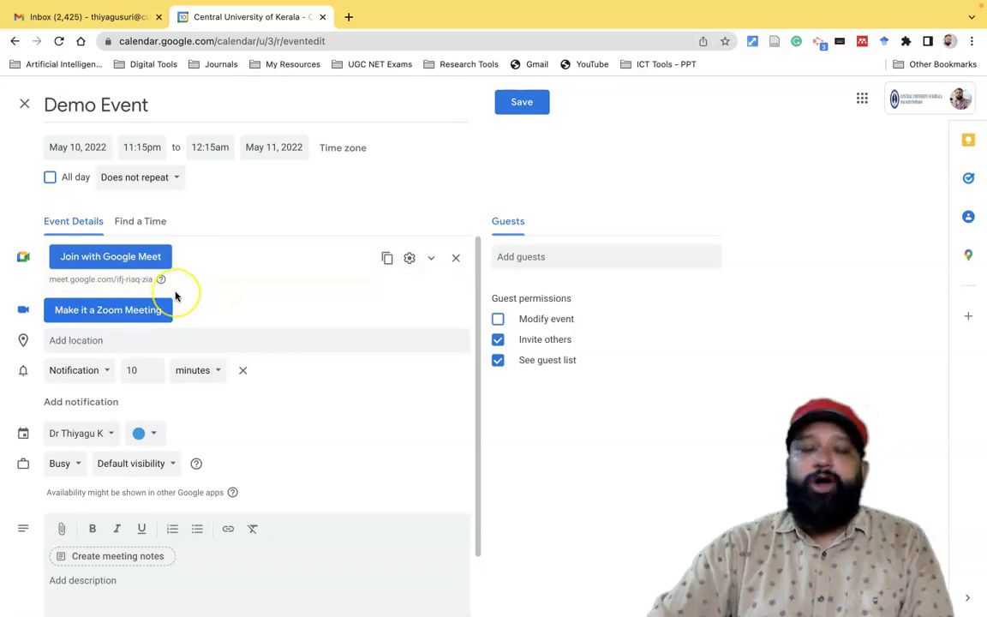
Invite the guests matching 'mary' and 'vani' from the suggestion list
{"action": "left_click", "coordinate": [538, 257]}
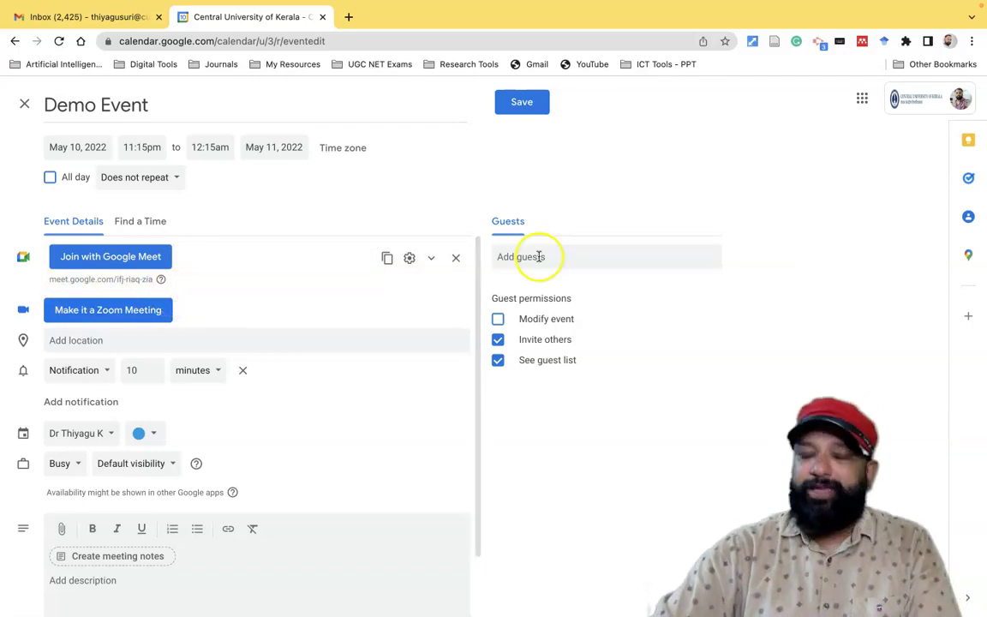
{"action": "left_click", "coordinate": [538, 256]}
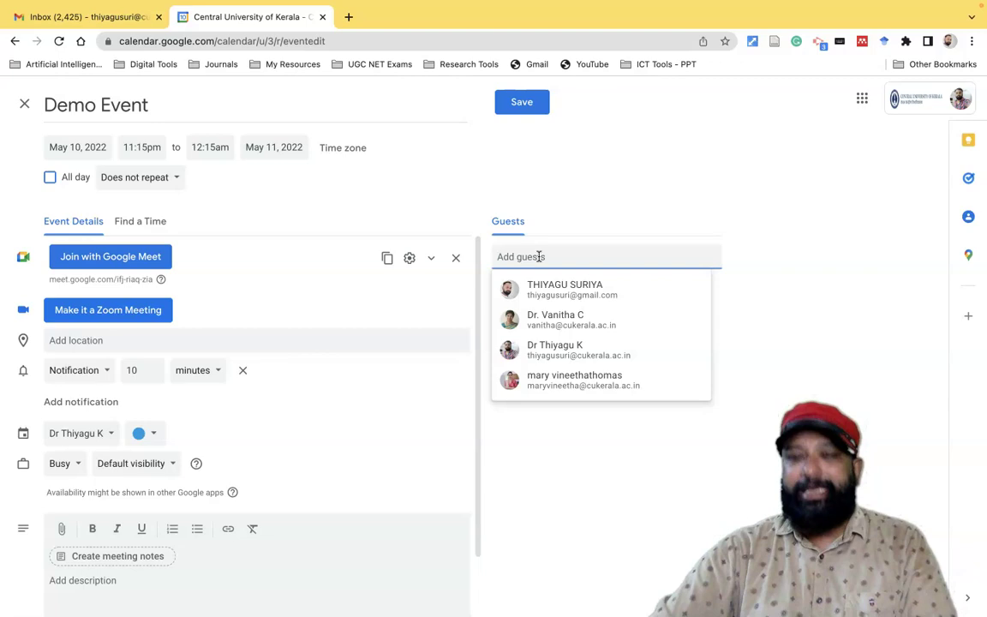
{"action": "type", "text": "ma"}
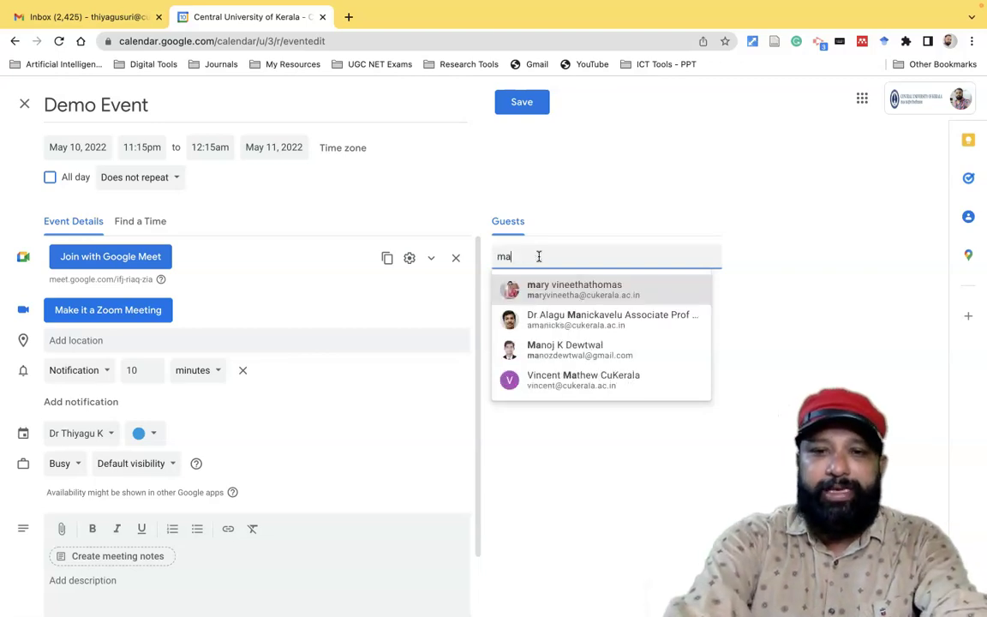
{"action": "type", "text": "ry"}
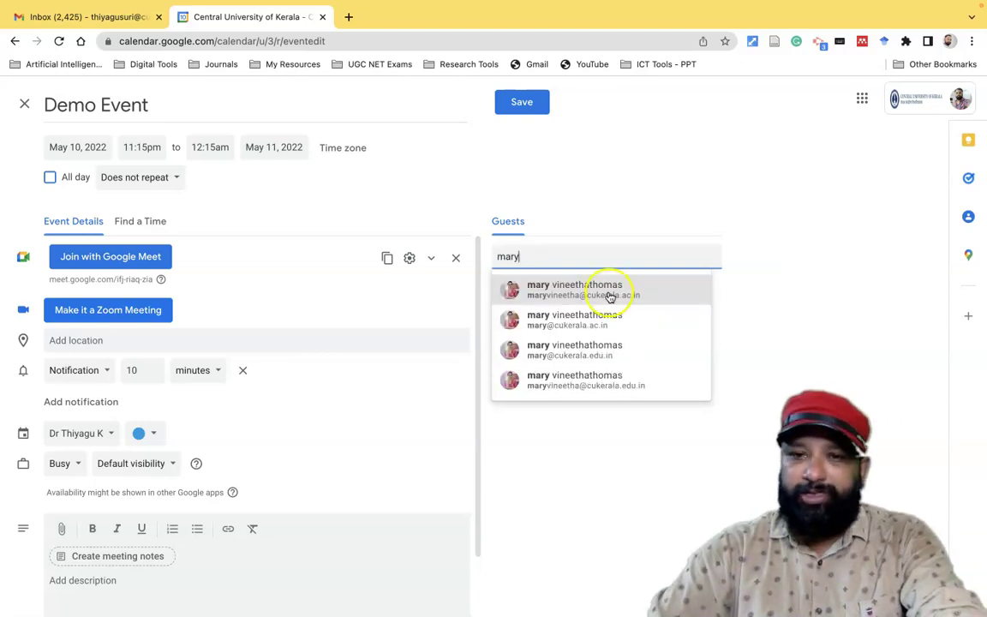
{"action": "left_click", "coordinate": [607, 292]}
{"action": "left_click", "coordinate": [549, 257]}
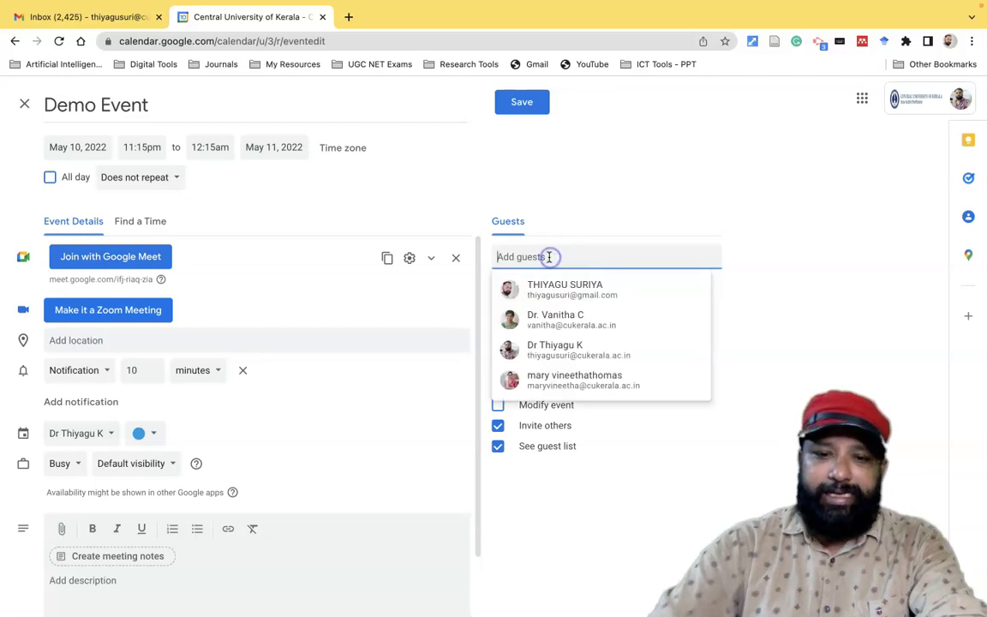
{"action": "type", "text": "vani"}
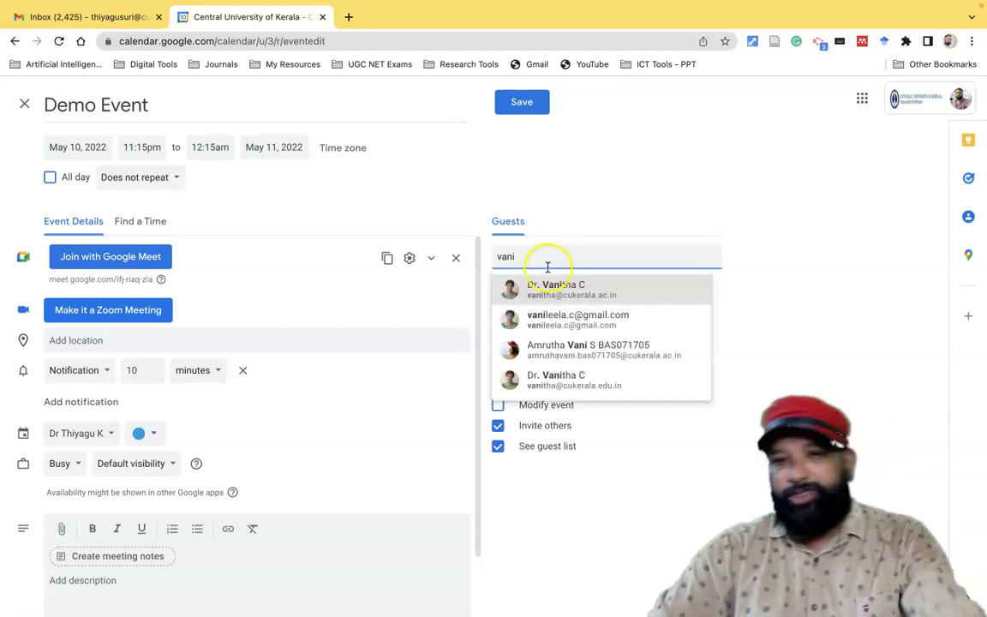
{"action": "left_click", "coordinate": [557, 288]}
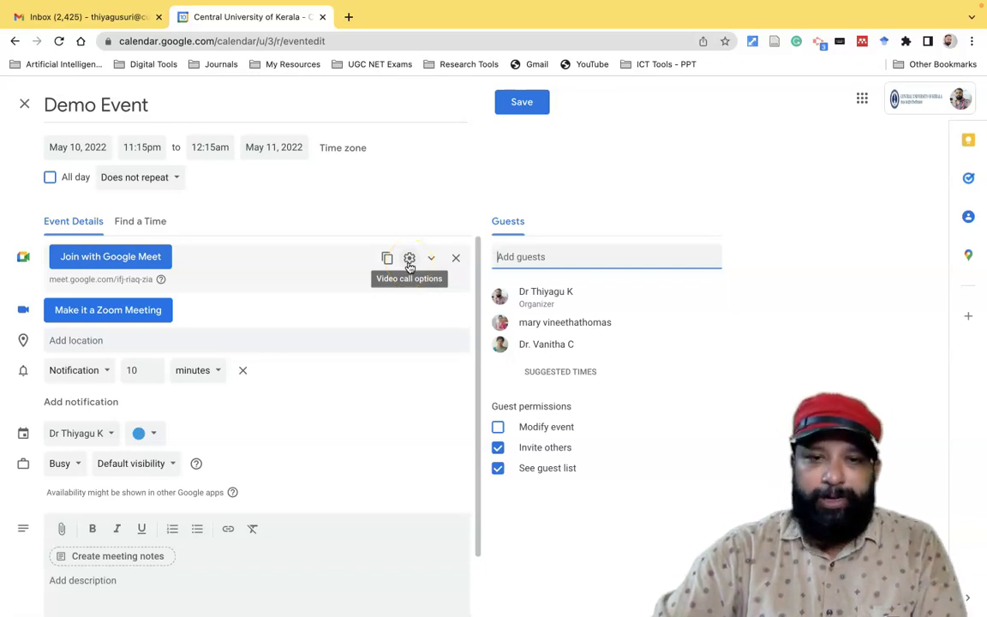
In the Meet video call options, add the 'mary' and 'vani' guests as co-hosts
{"action": "left_click", "coordinate": [408, 263]}
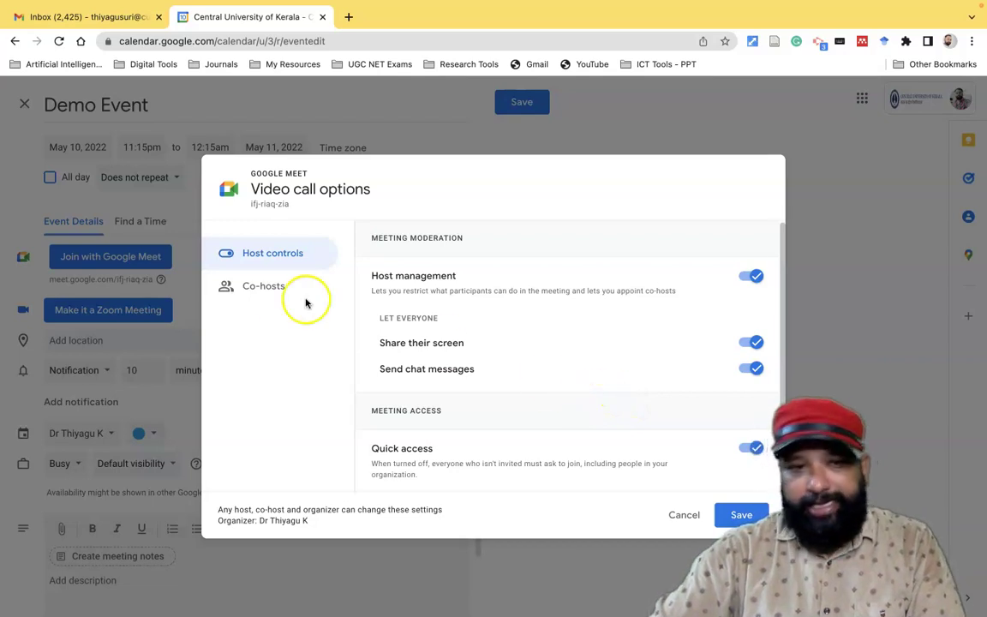
{"action": "left_click", "coordinate": [271, 291]}
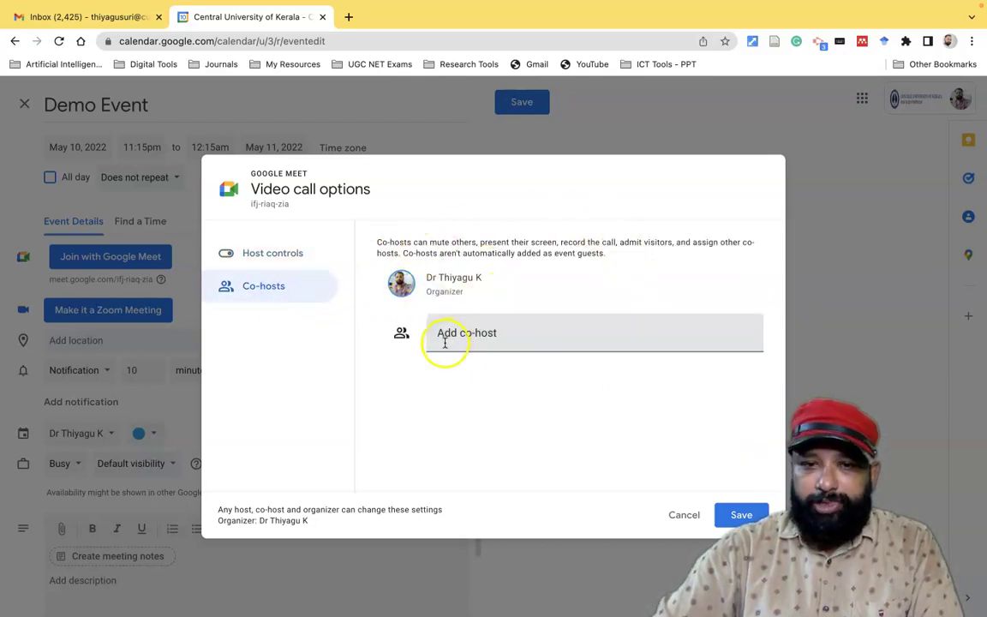
{"action": "left_click", "coordinate": [444, 343]}
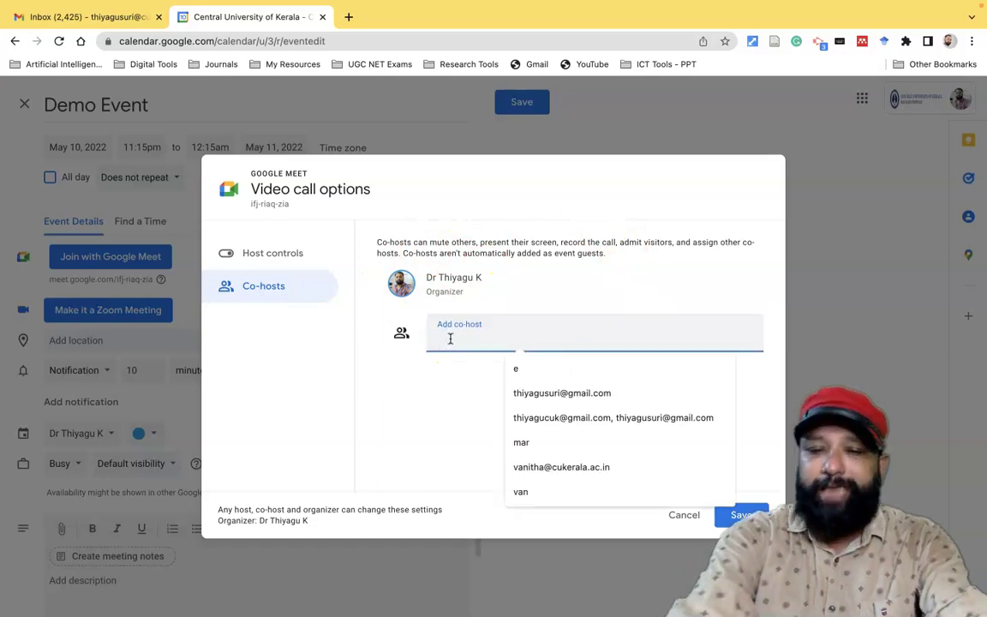
{"action": "type", "text": "ma"}
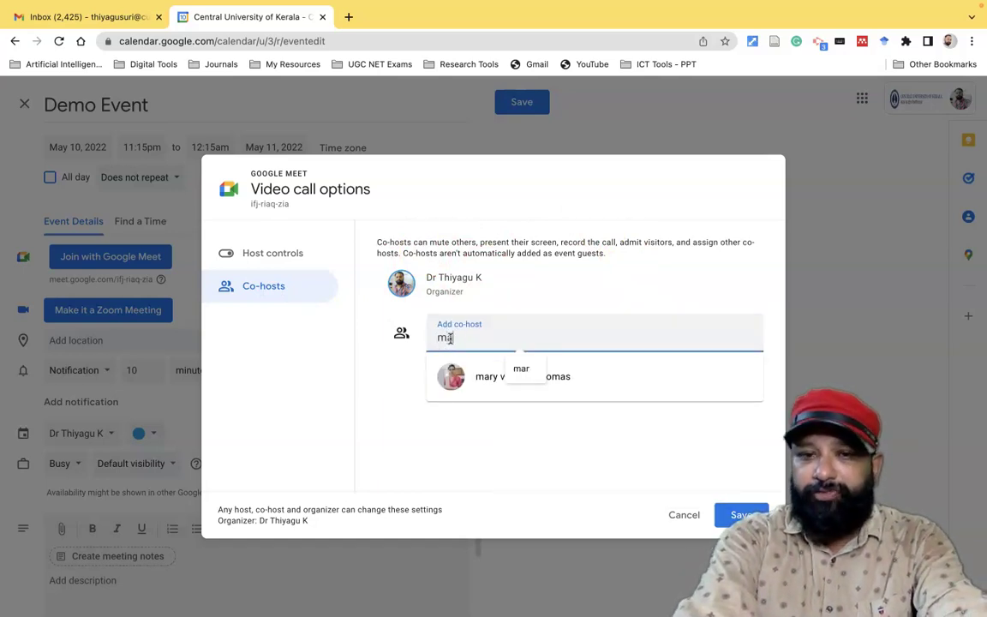
{"action": "type", "text": "ry"}
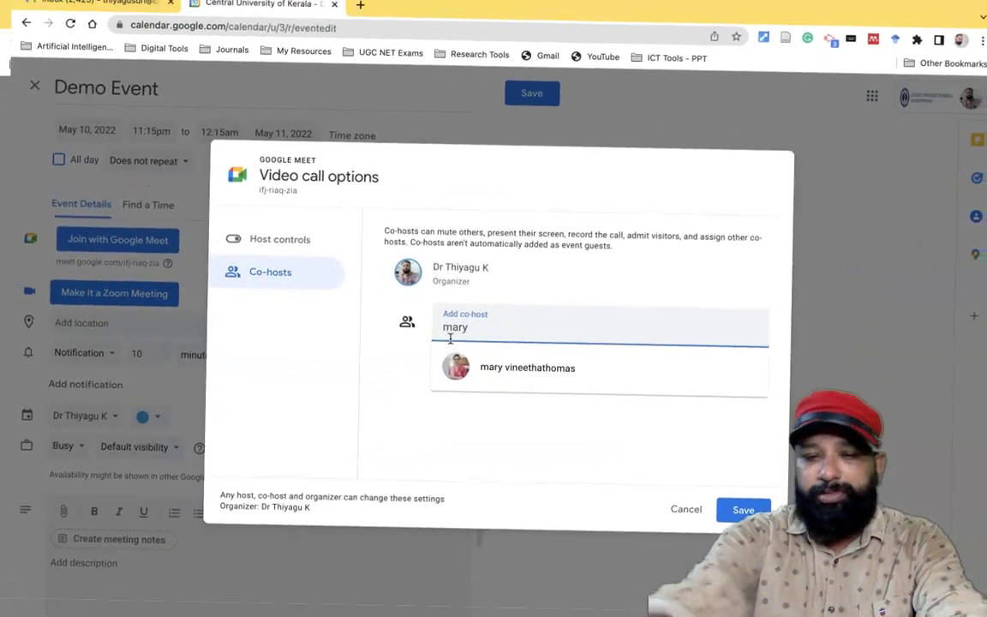
{"action": "left_click", "coordinate": [546, 375]}
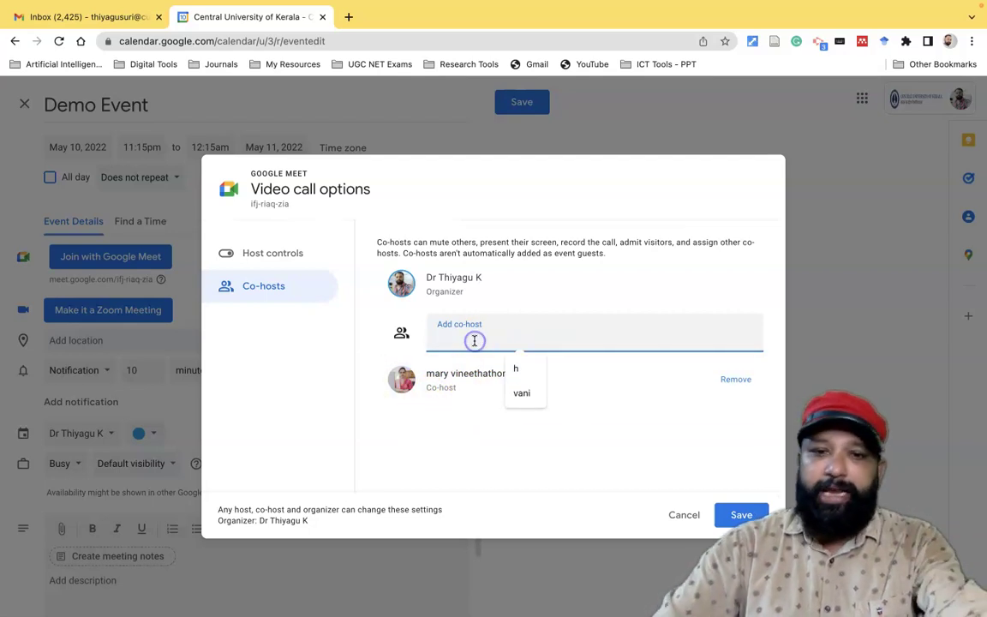
{"action": "type", "text": "va"}
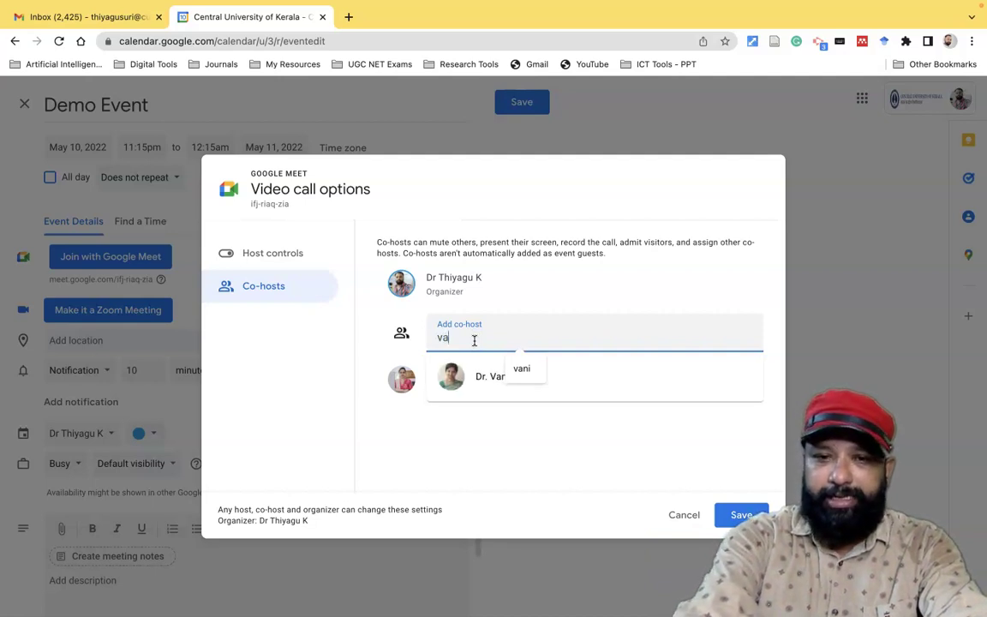
{"action": "type", "text": "ni"}
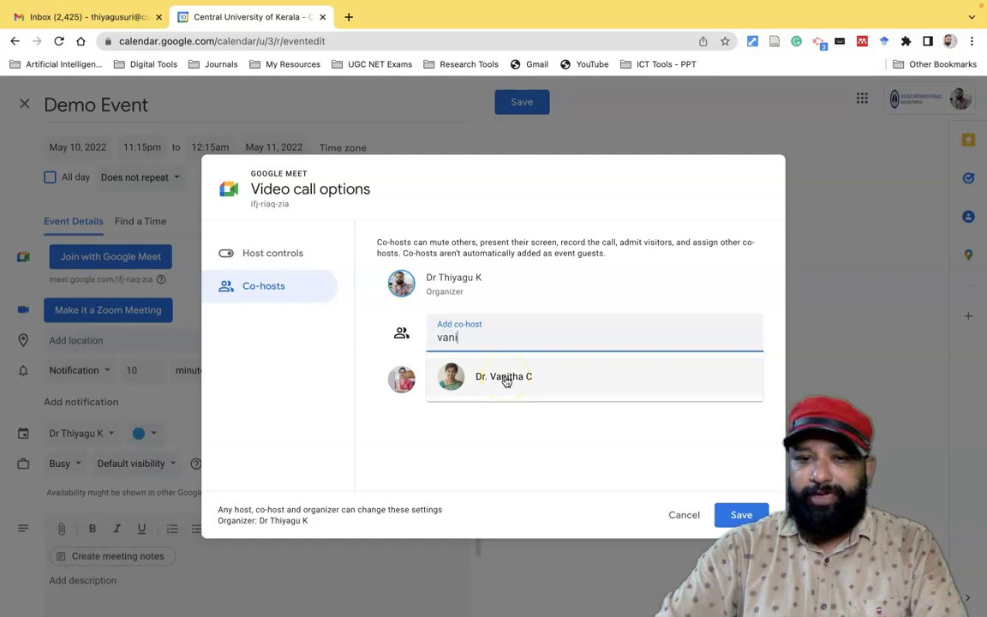
{"action": "left_click", "coordinate": [506, 379]}
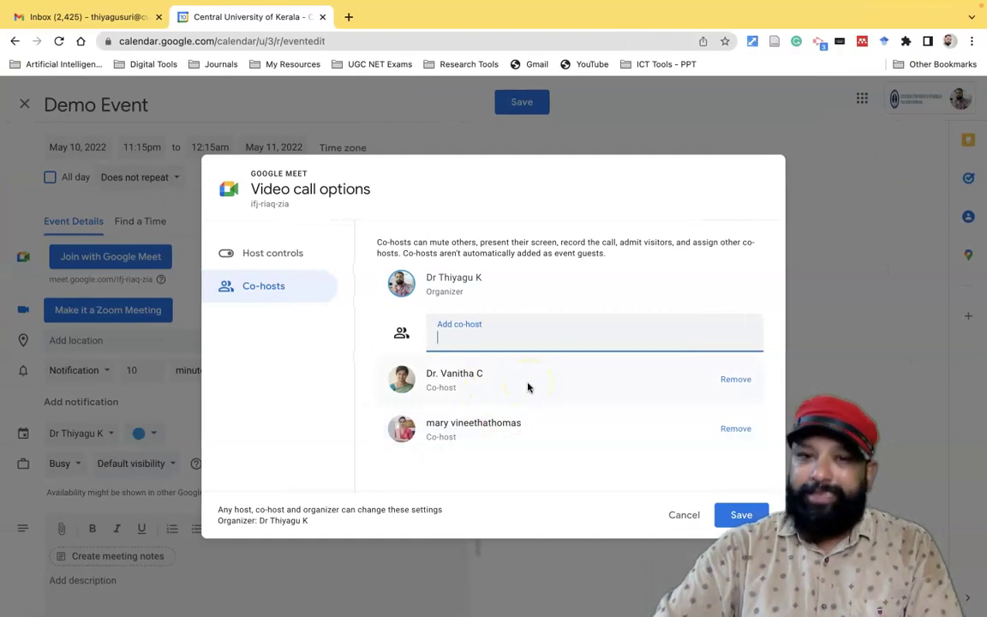
Save the co-host settings and Demo Event, and send invitation emails to the guests
{"action": "left_click", "coordinate": [736, 515]}
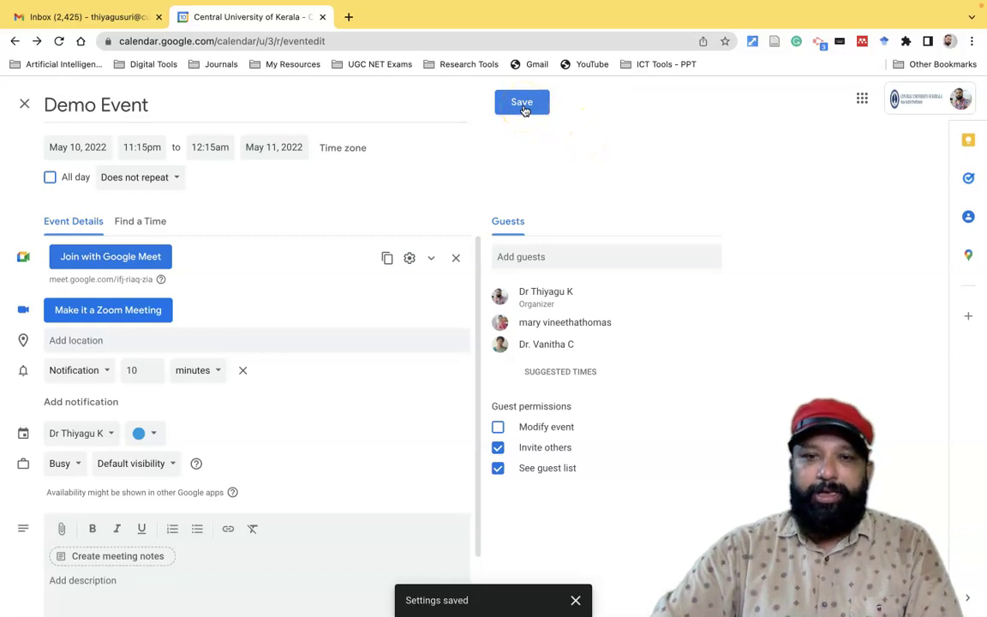
{"action": "left_click", "coordinate": [523, 105]}
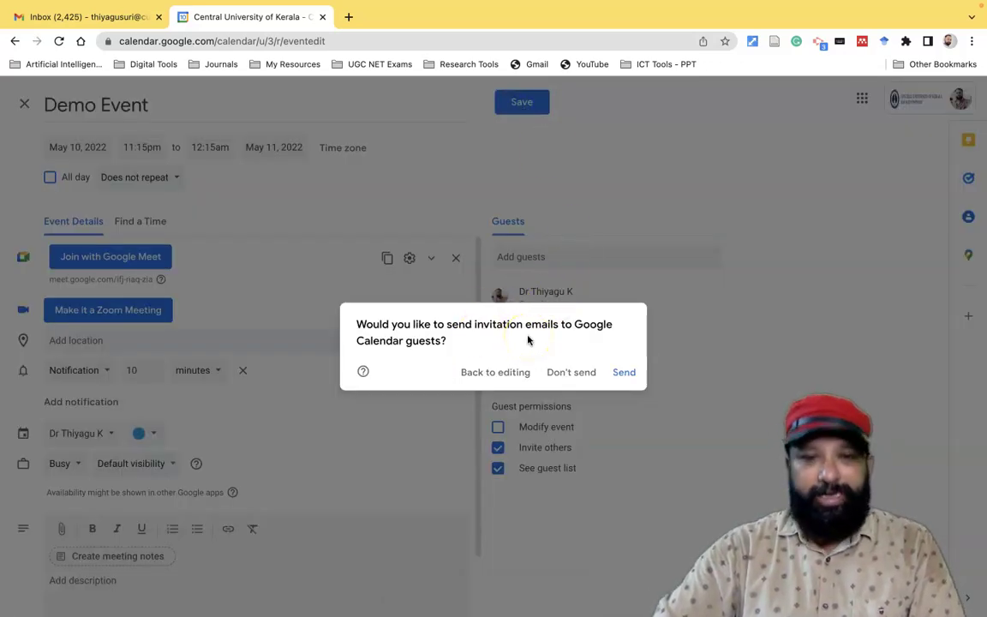
{"action": "left_click", "coordinate": [623, 373]}
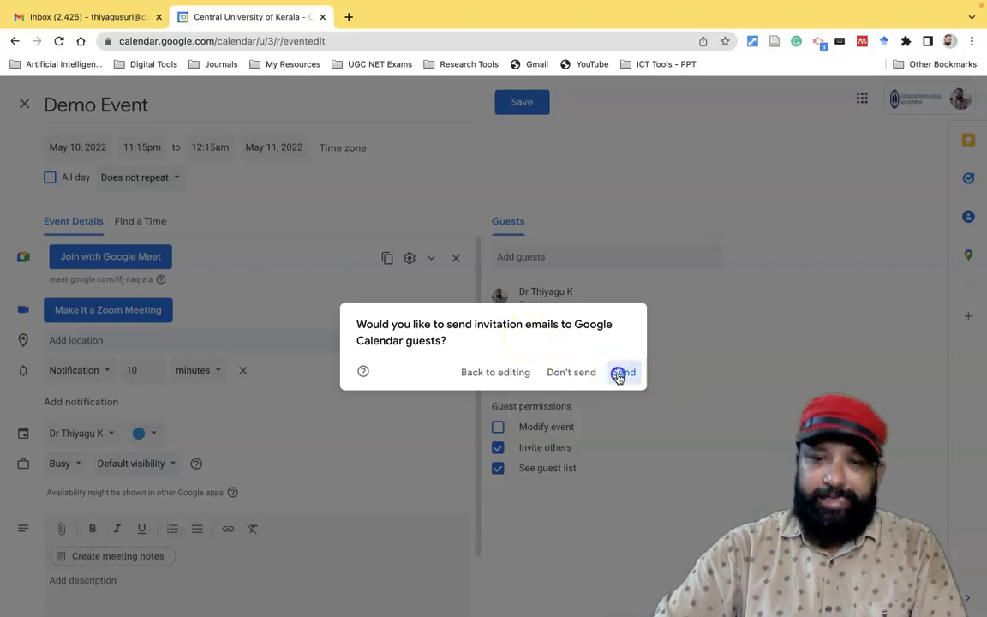